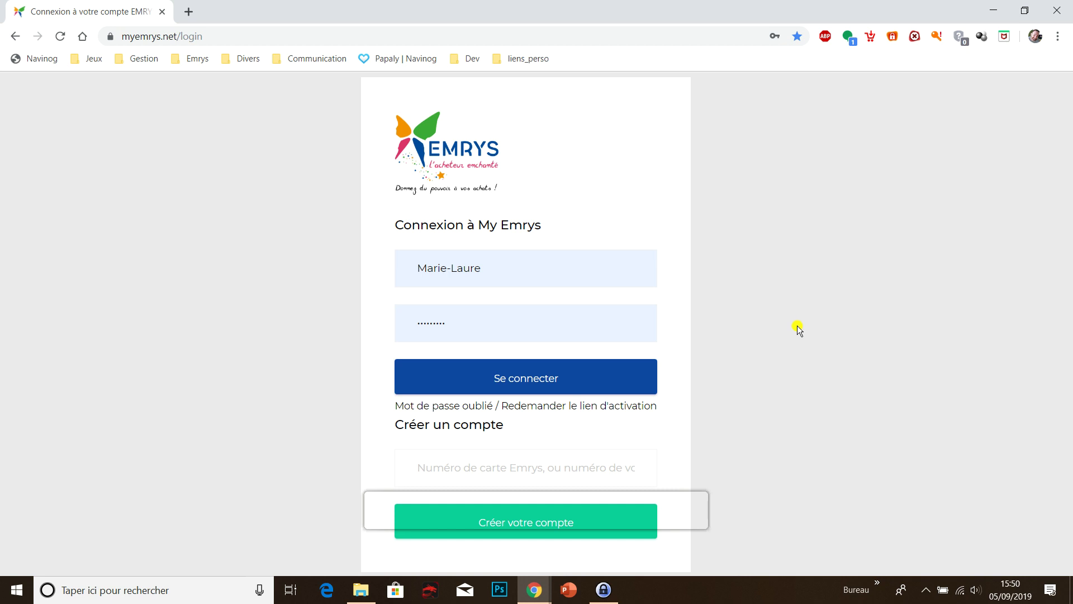
- Sign in to MyEmrys and point out the 335453 total parts and 2.00 loyalty pièces
{"action": "left_click", "coordinate": [570, 377]}
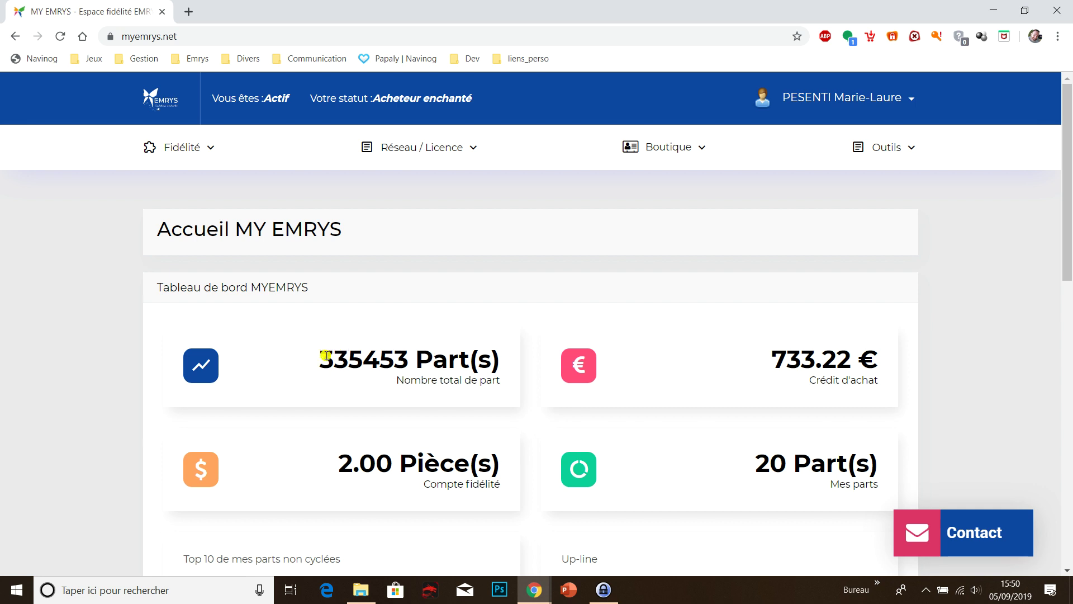
{"action": "left_click_drag", "start_coordinate": [323, 357], "coordinate": [406, 360]}
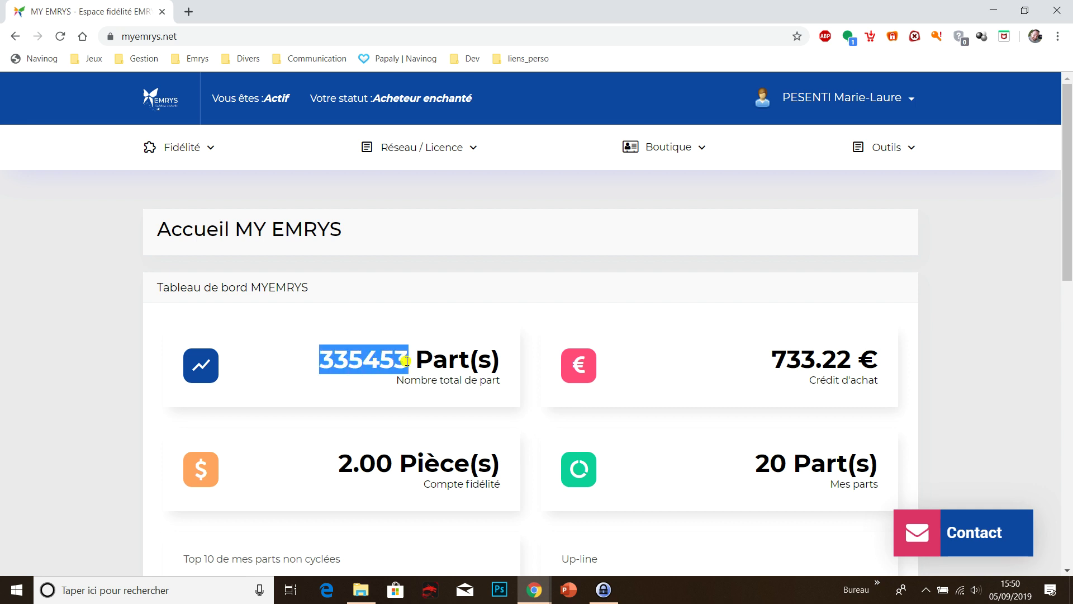
{"action": "left_click", "coordinate": [406, 360]}
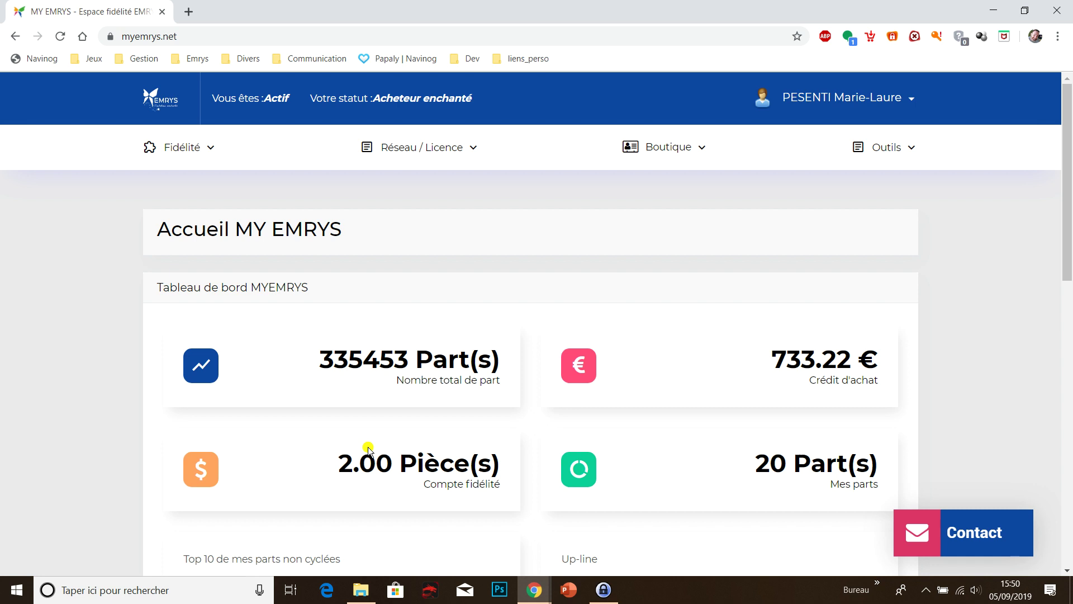
{"action": "left_click_drag", "start_coordinate": [340, 464], "coordinate": [386, 463]}
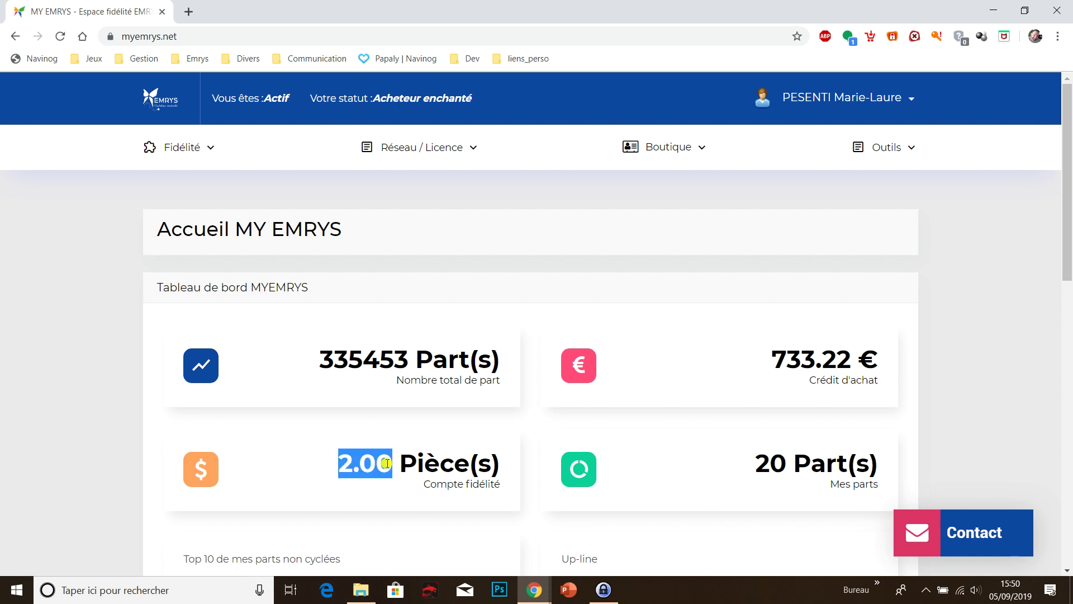
{"action": "left_click", "coordinate": [434, 465]}
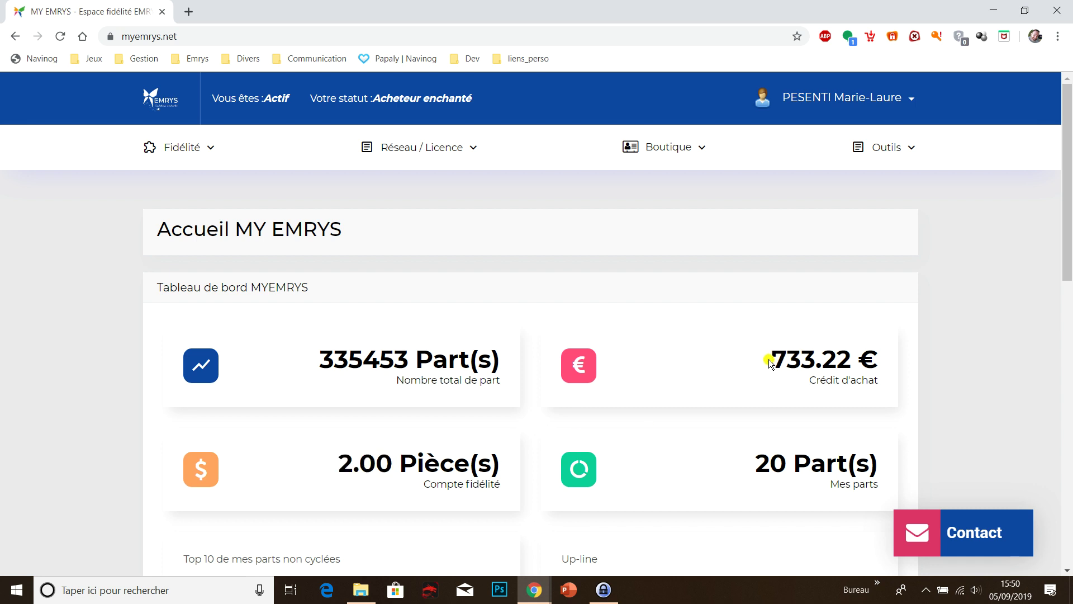
- Point out the 733.22 € purchase credit and the 20 parts under Mes parts
{"action": "left_click_drag", "start_coordinate": [773, 360], "coordinate": [871, 360]}
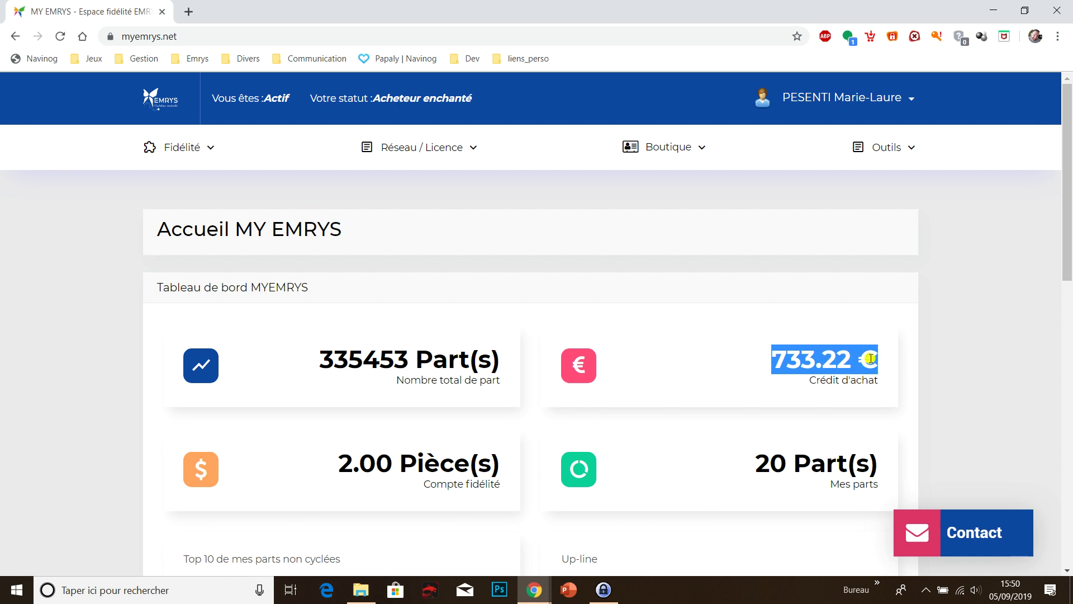
{"action": "left_click", "coordinate": [835, 360]}
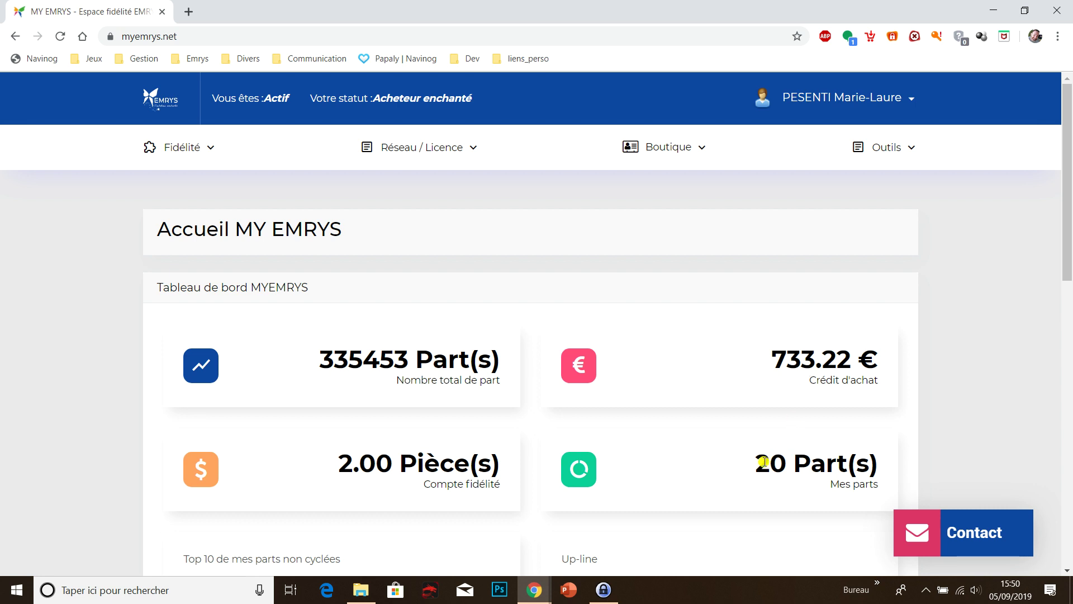
{"action": "left_click_drag", "start_coordinate": [761, 464], "coordinate": [780, 467]}
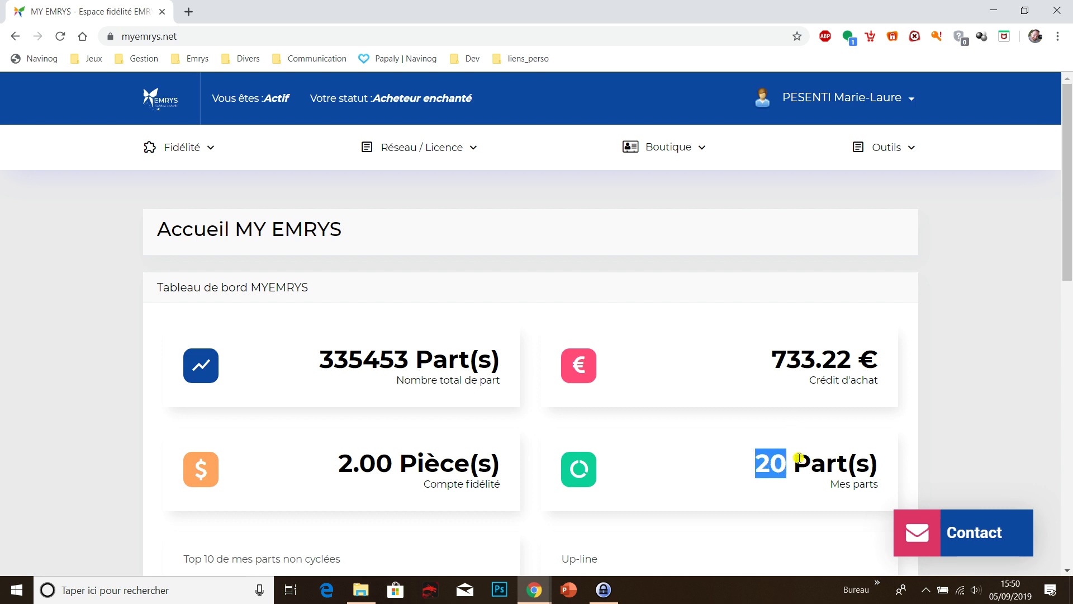
{"action": "left_click", "coordinate": [799, 458]}
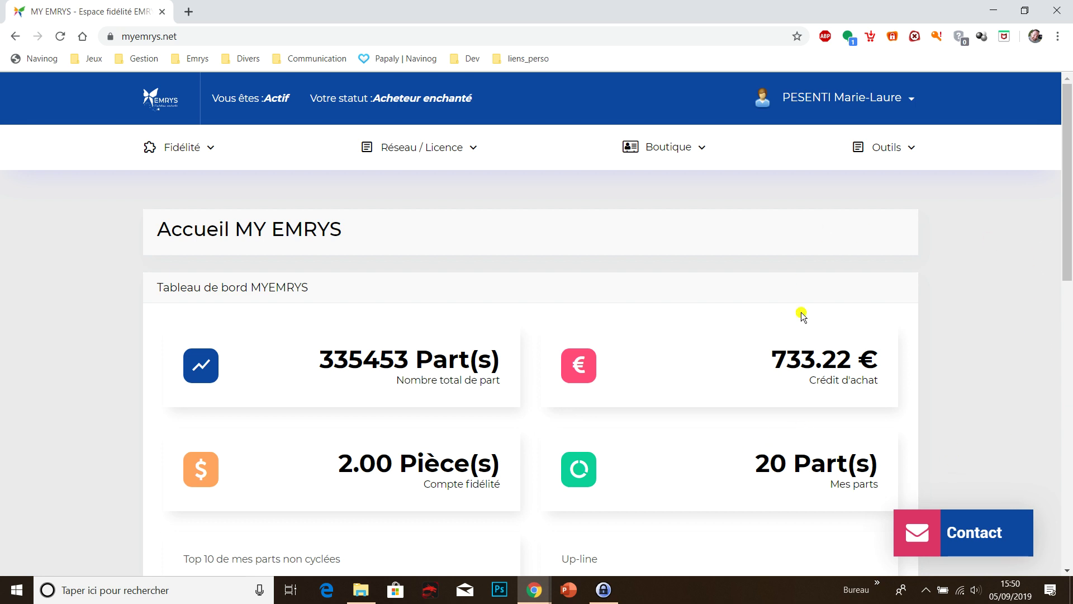
- Open the shop basket in a new tab and go to the Cartes cadeaux catalogue
{"action": "mouse_move", "coordinate": [671, 149]}
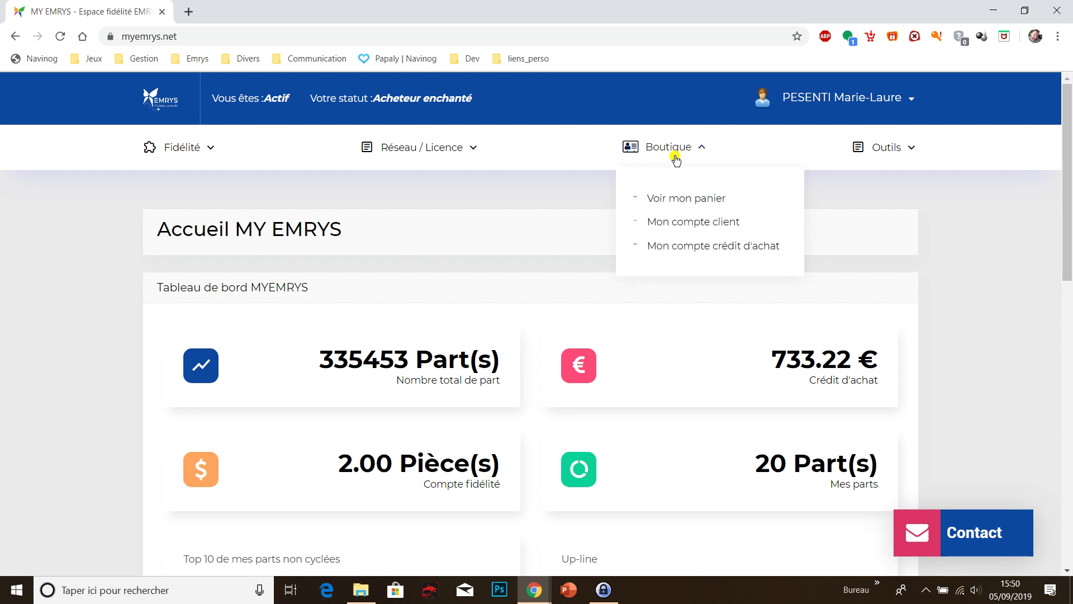
{"action": "left_click", "coordinate": [681, 200]}
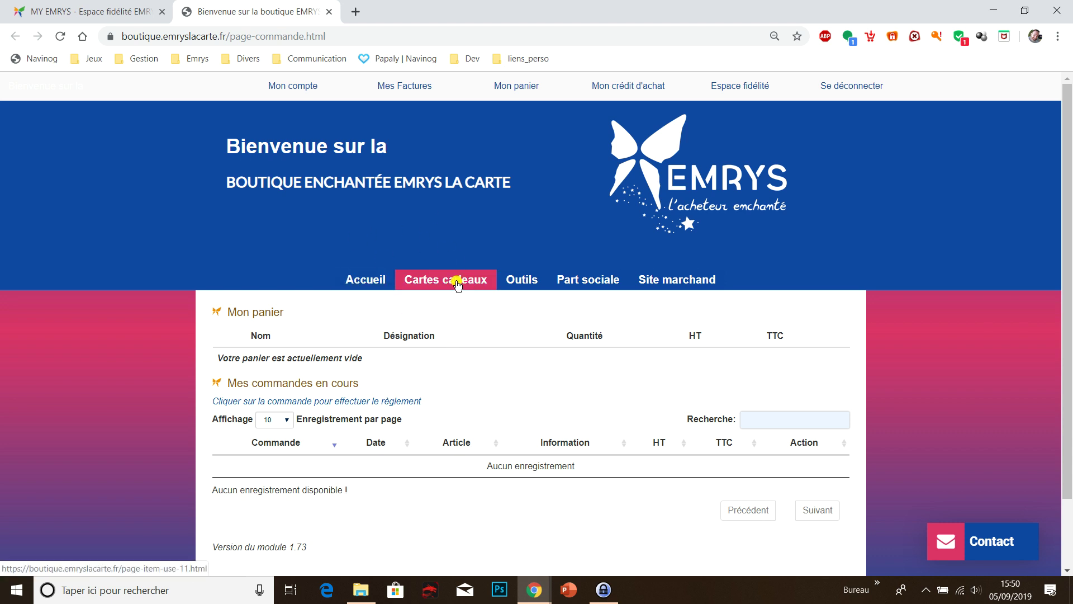
{"action": "left_click", "coordinate": [457, 285]}
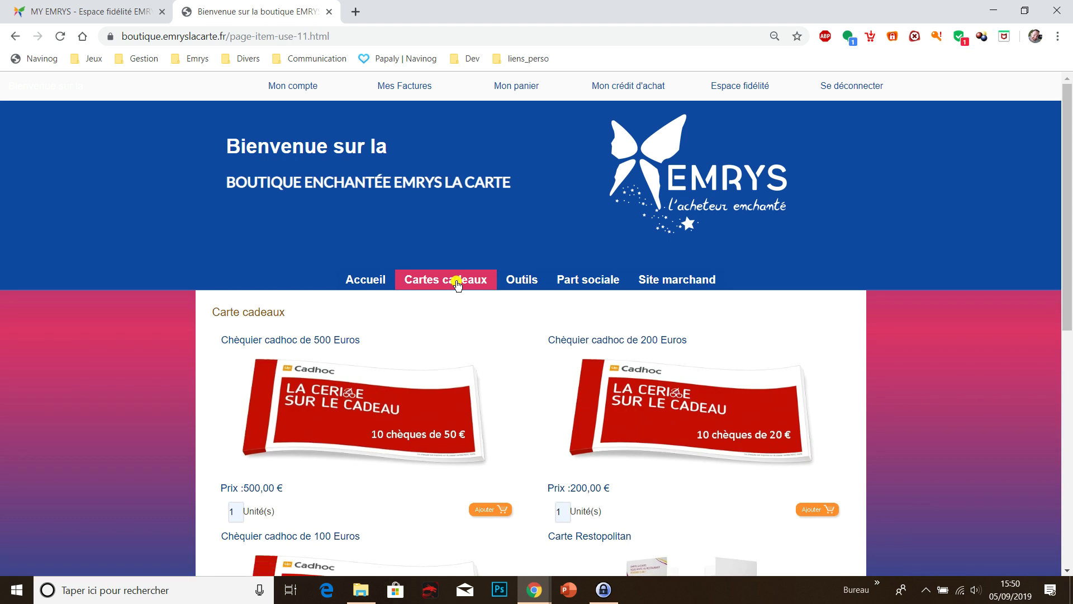
- Add two Chèquier cadhoc de 200 Euros to the basket, subtotal 400,00 € TTC
{"action": "scroll", "coordinate": [465, 310], "scroll_direction": "down", "scroll_amount": 1}
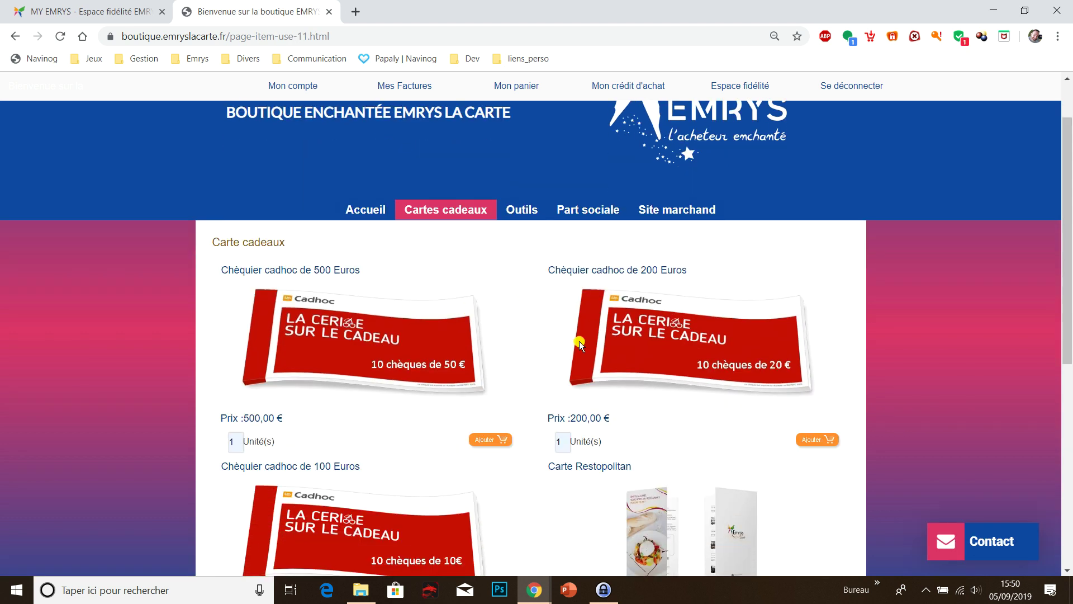
{"action": "scroll", "coordinate": [486, 409], "scroll_direction": "down", "scroll_amount": 5}
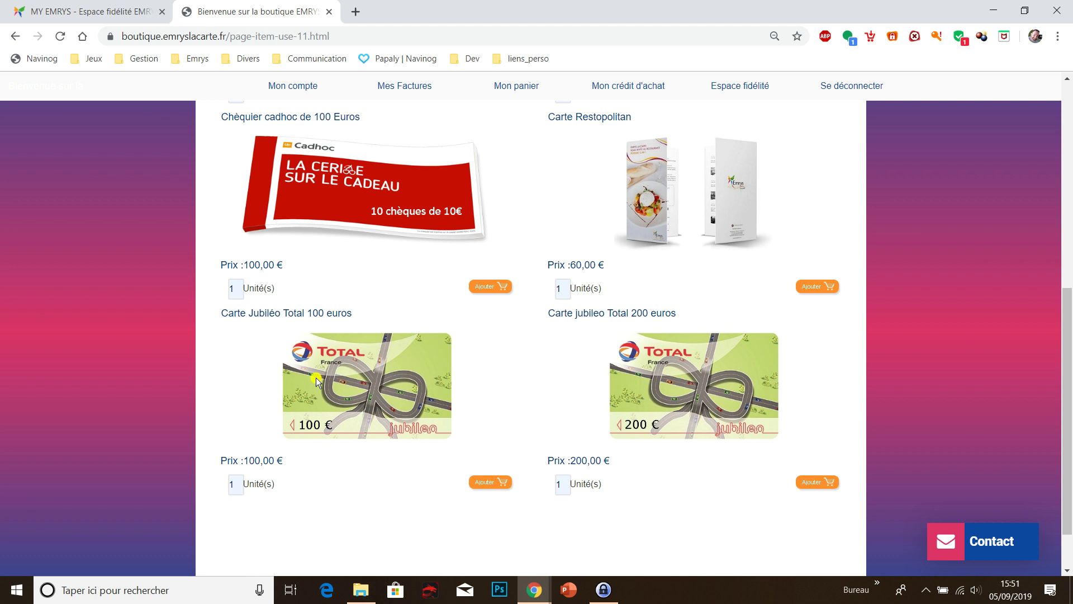
{"action": "scroll", "coordinate": [534, 377], "scroll_direction": "up", "scroll_amount": 6}
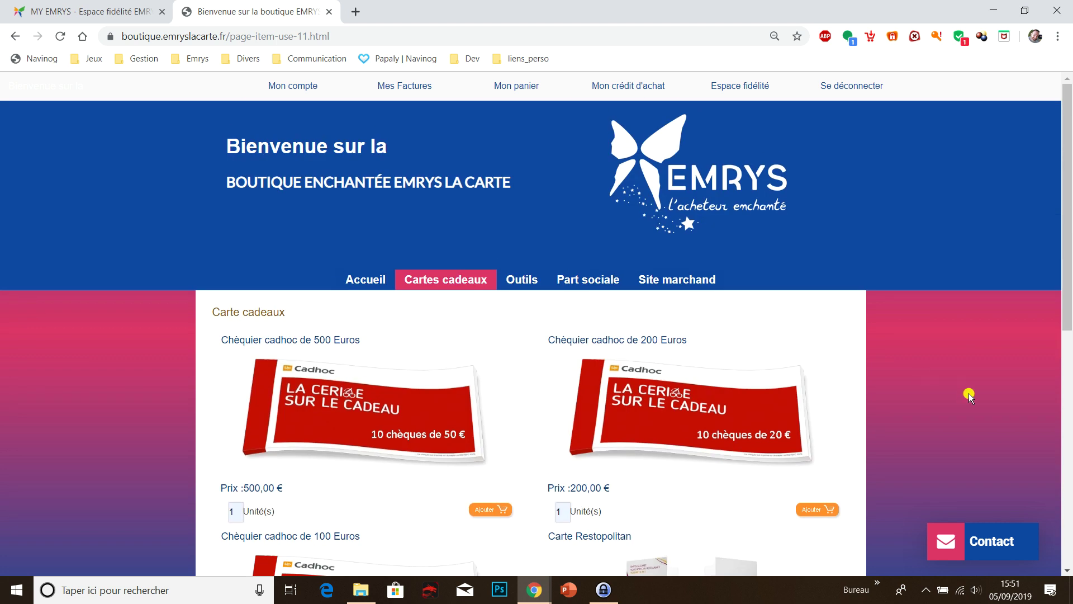
{"action": "scroll", "coordinate": [969, 394], "scroll_direction": "down", "scroll_amount": 5}
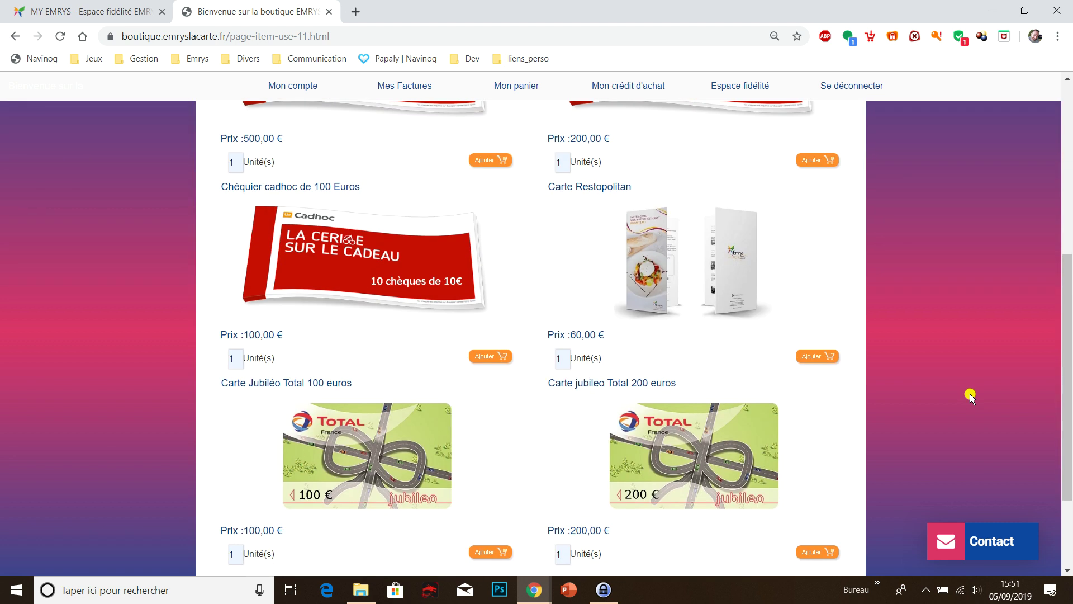
{"action": "scroll", "coordinate": [969, 393], "scroll_direction": "up", "scroll_amount": 5}
{"action": "scroll", "coordinate": [966, 380], "scroll_direction": "down", "scroll_amount": 2}
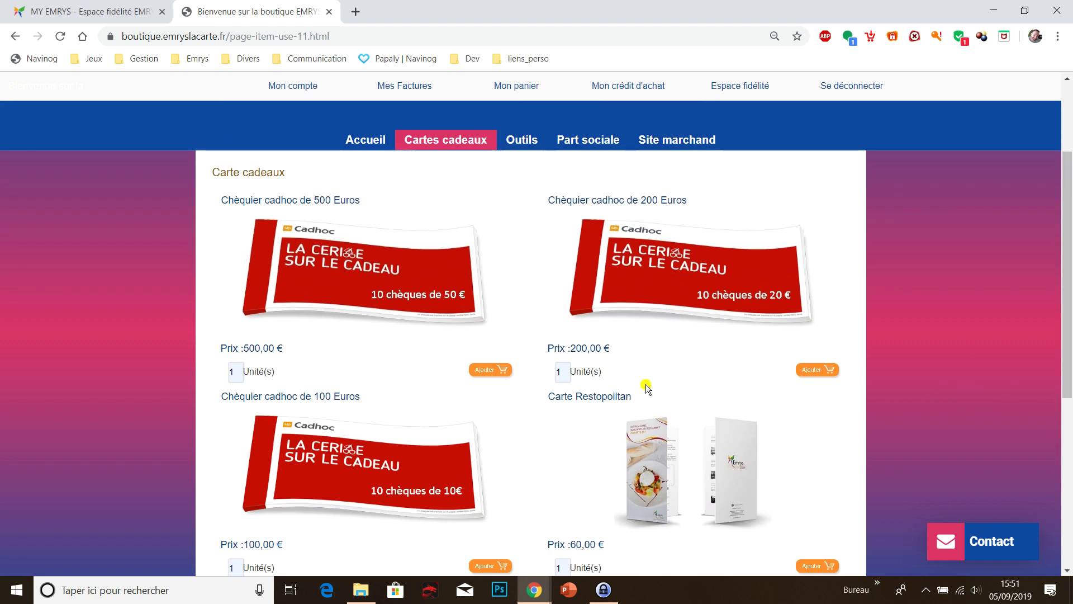
{"action": "double_click", "coordinate": [560, 371]}
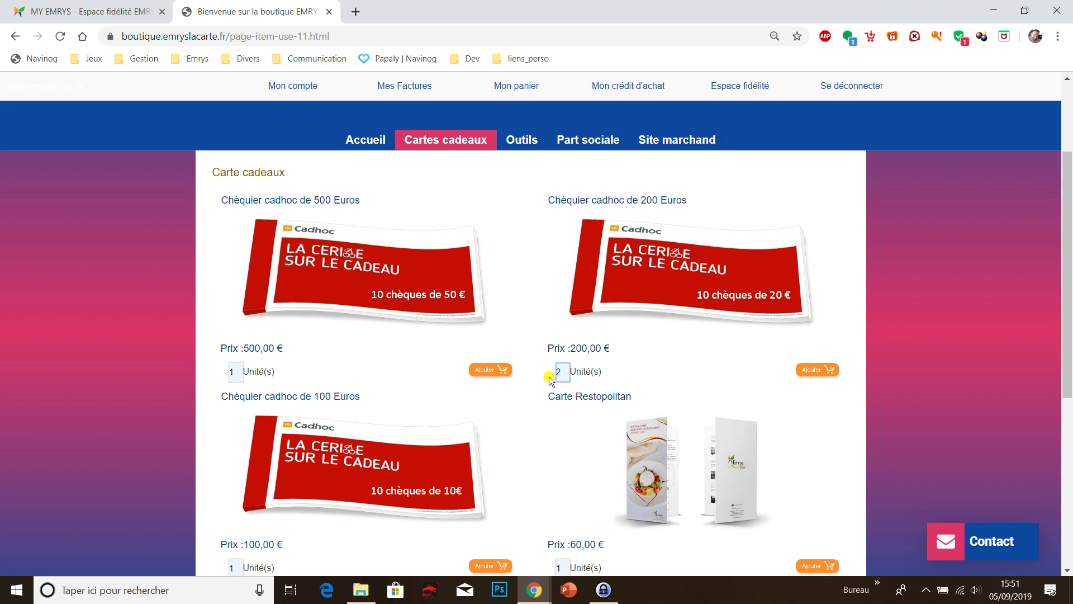
{"action": "left_click", "coordinate": [818, 370]}
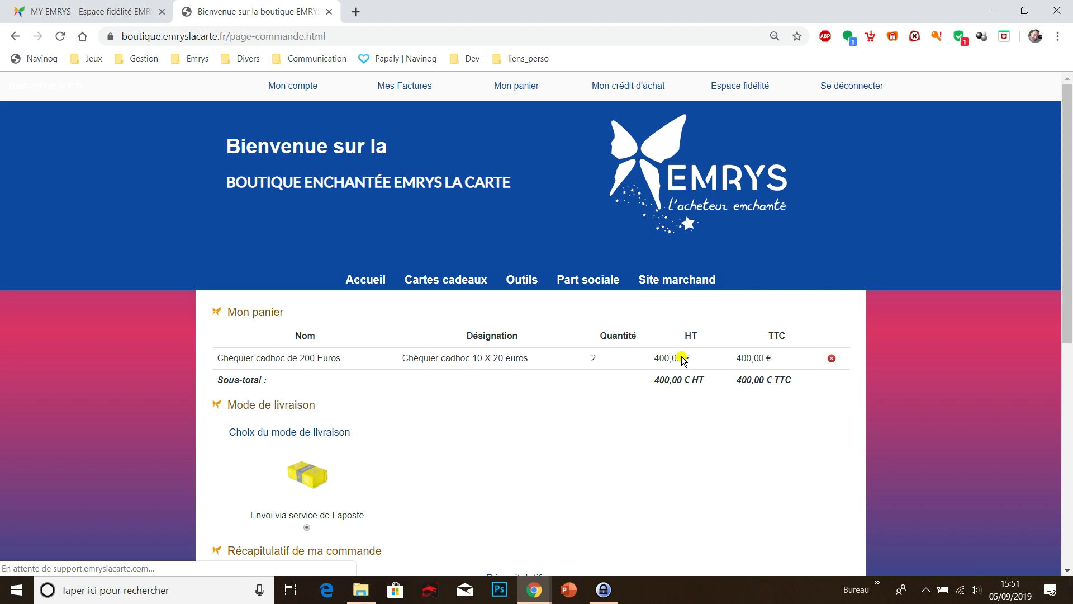
- Add one Chèquier cadhoc de 100 Euros from Cartes cadeaux, raising the subtotal to 500,00 €
{"action": "left_click", "coordinate": [456, 284]}
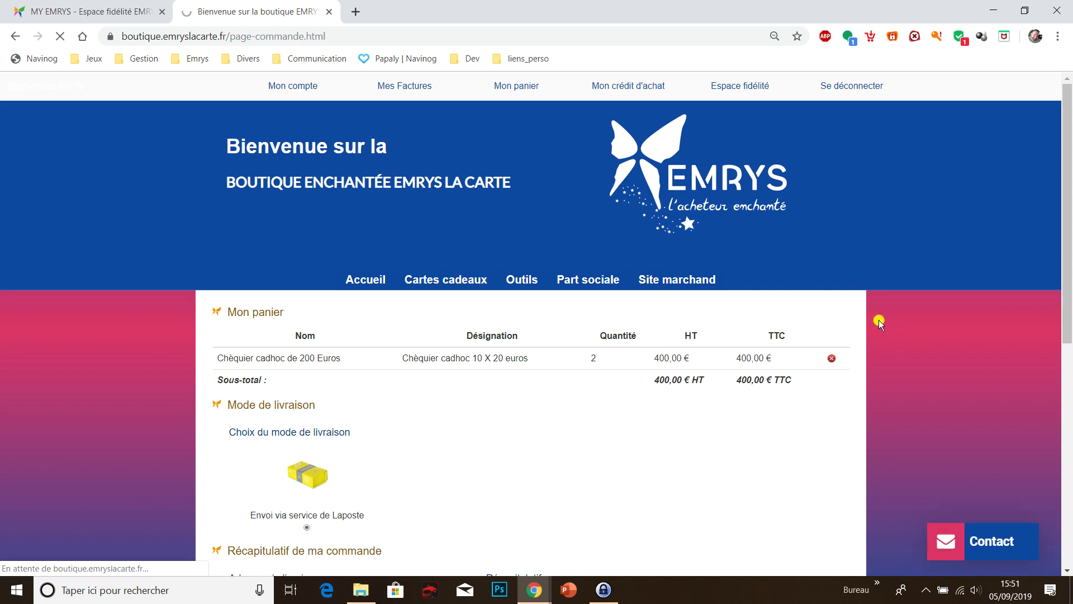
{"action": "scroll", "coordinate": [900, 328], "scroll_direction": "down", "scroll_amount": 4}
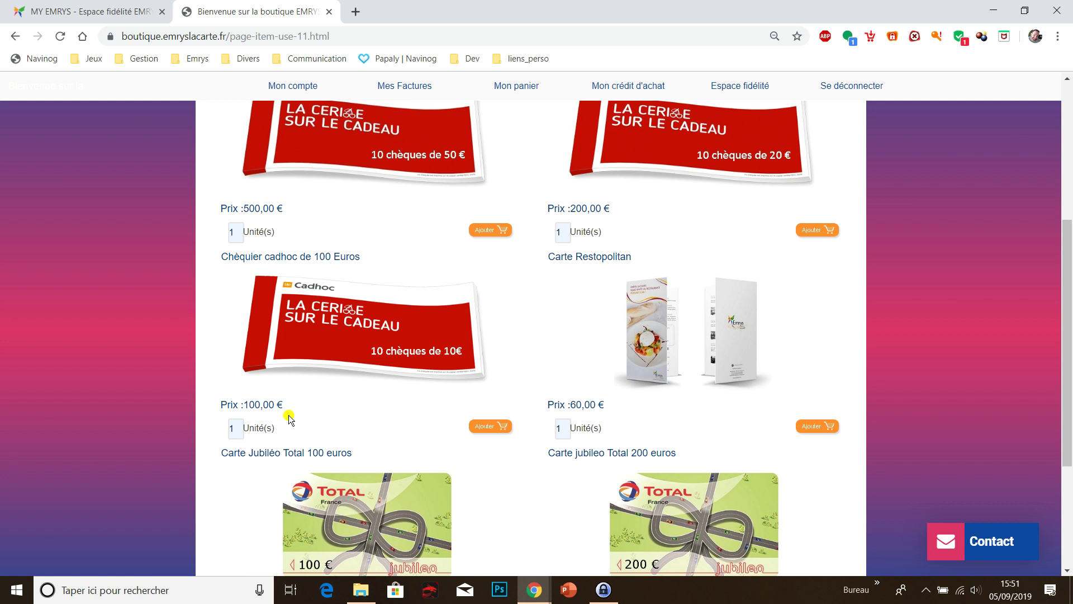
{"action": "left_click", "coordinate": [491, 428]}
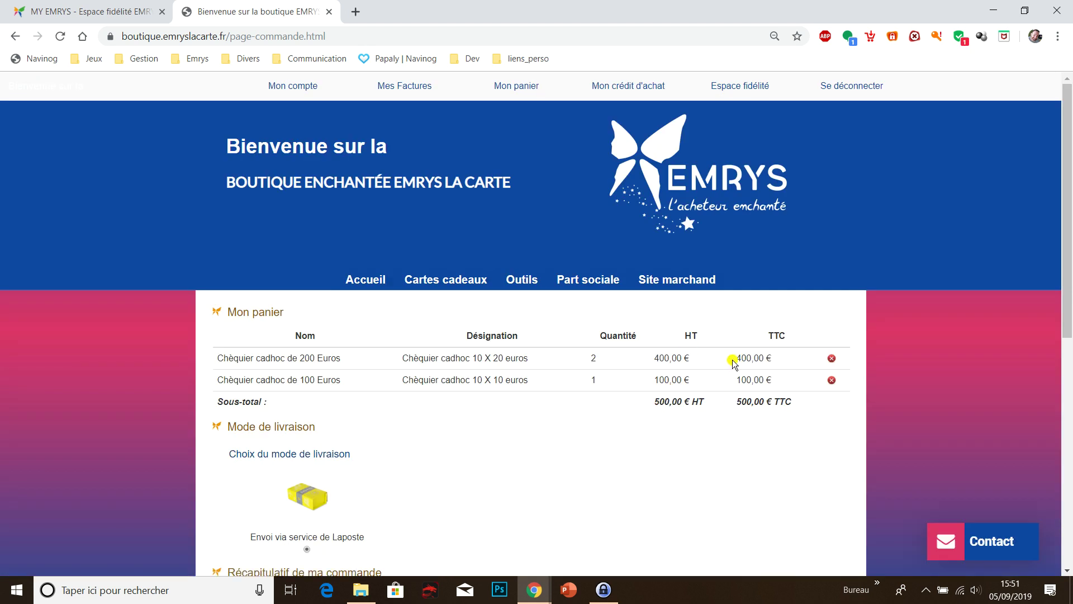
{"action": "left_click", "coordinate": [445, 280]}
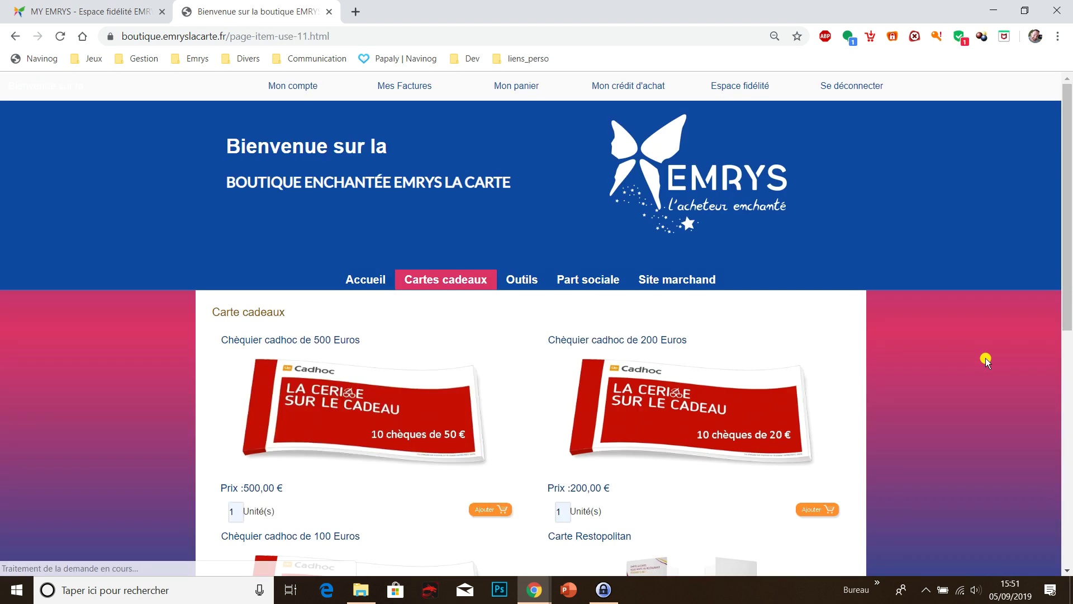
- Add one Carte jubileo Total 200 euros, bringing the basket to 700,00 € TTC
{"action": "scroll", "coordinate": [984, 358], "scroll_direction": "down", "scroll_amount": 10}
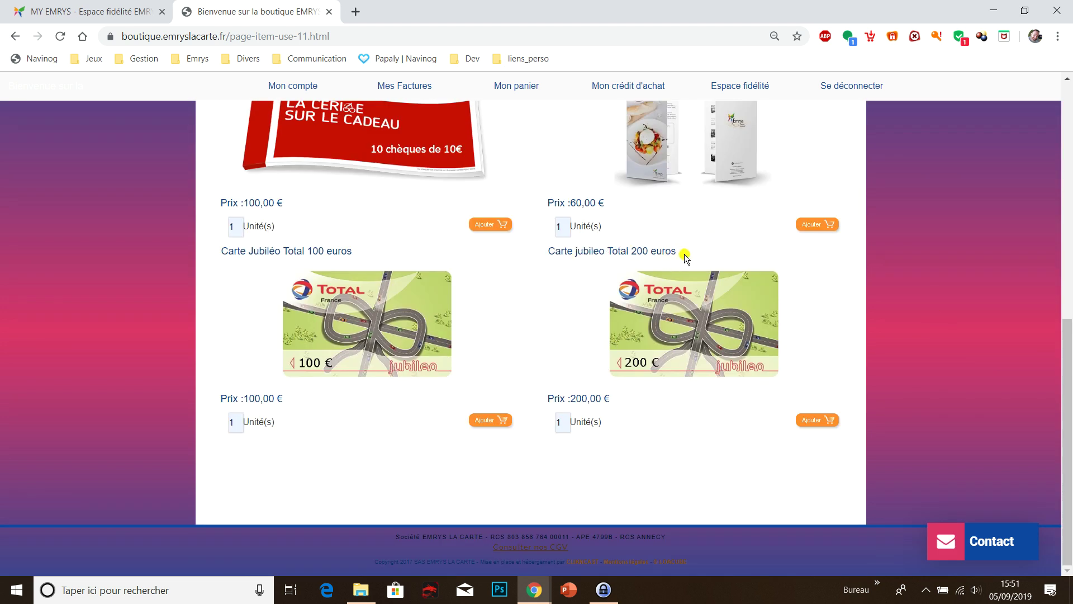
{"action": "left_click", "coordinate": [821, 421]}
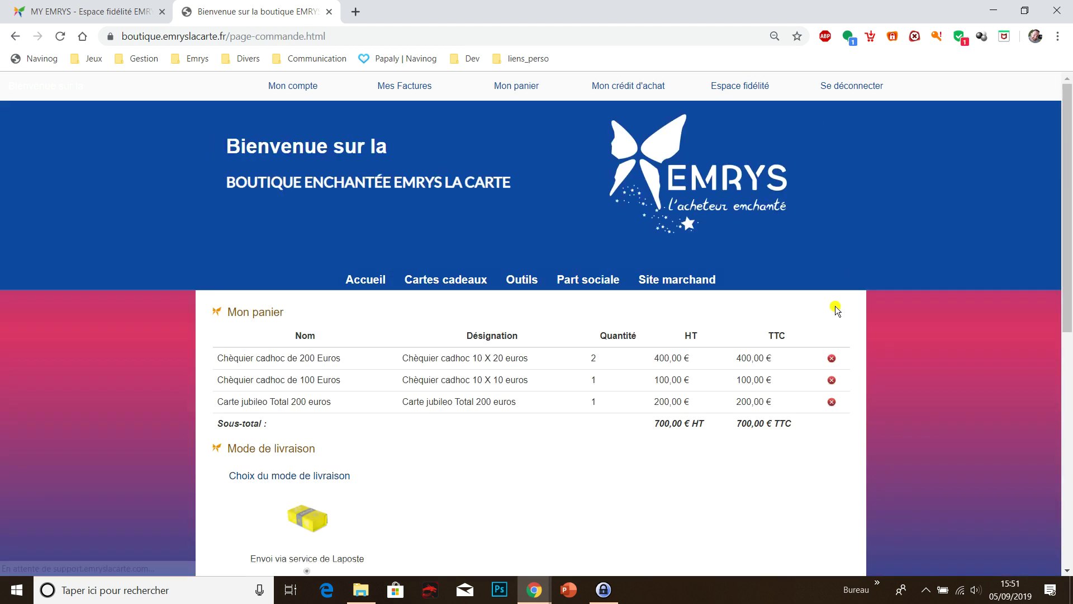
- Convert the basket into a 6-article order of 702,40 € TTC with 'Basculer en commande'
{"action": "scroll", "coordinate": [906, 294], "scroll_direction": "down", "scroll_amount": 6}
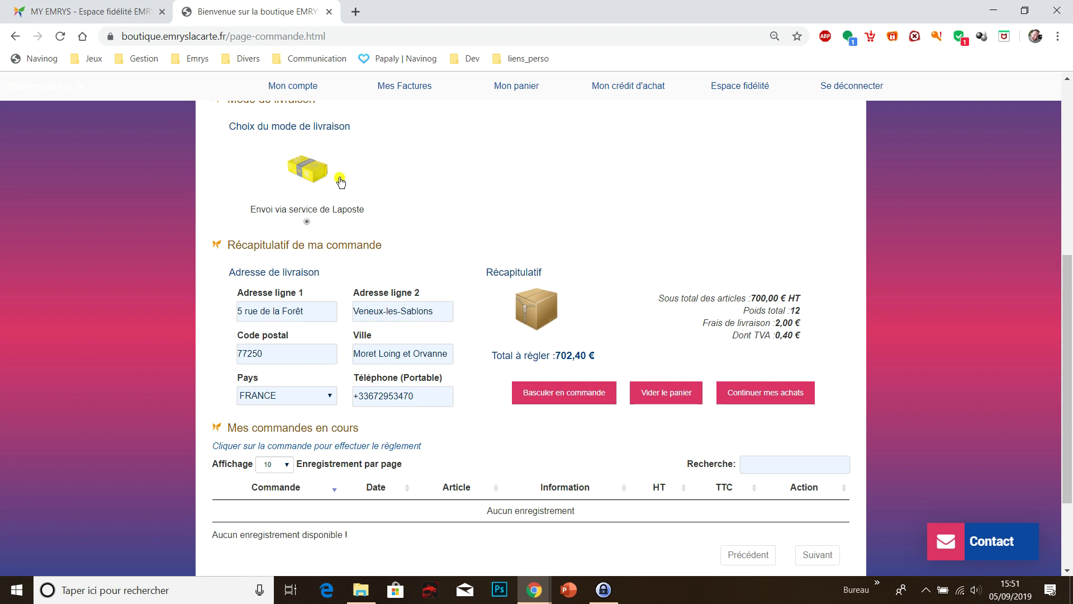
{"action": "scroll", "coordinate": [484, 347], "scroll_direction": "down", "scroll_amount": 2}
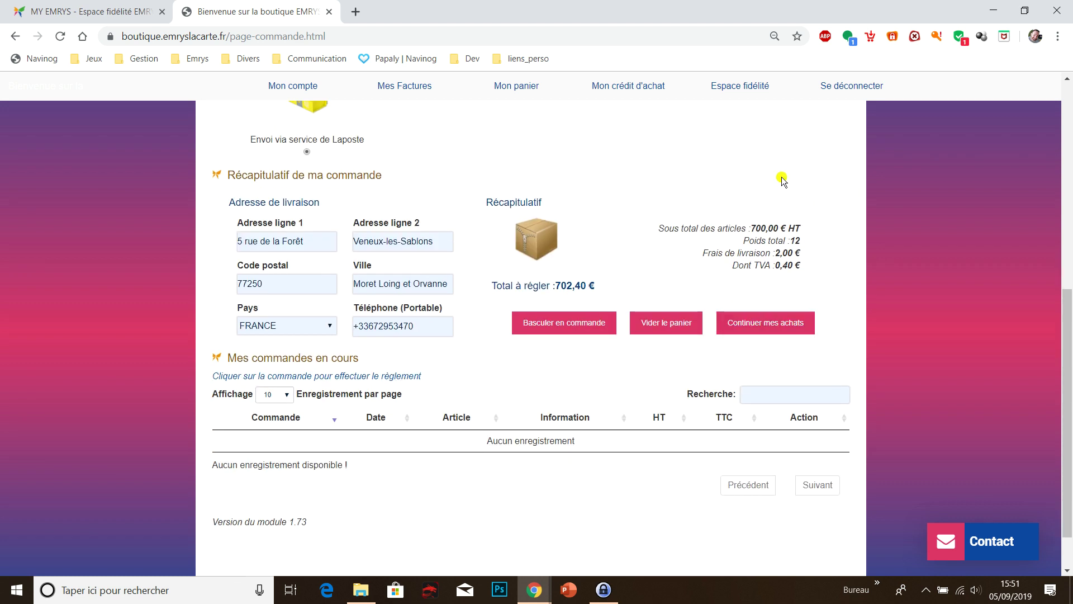
{"action": "left_click", "coordinate": [574, 322]}
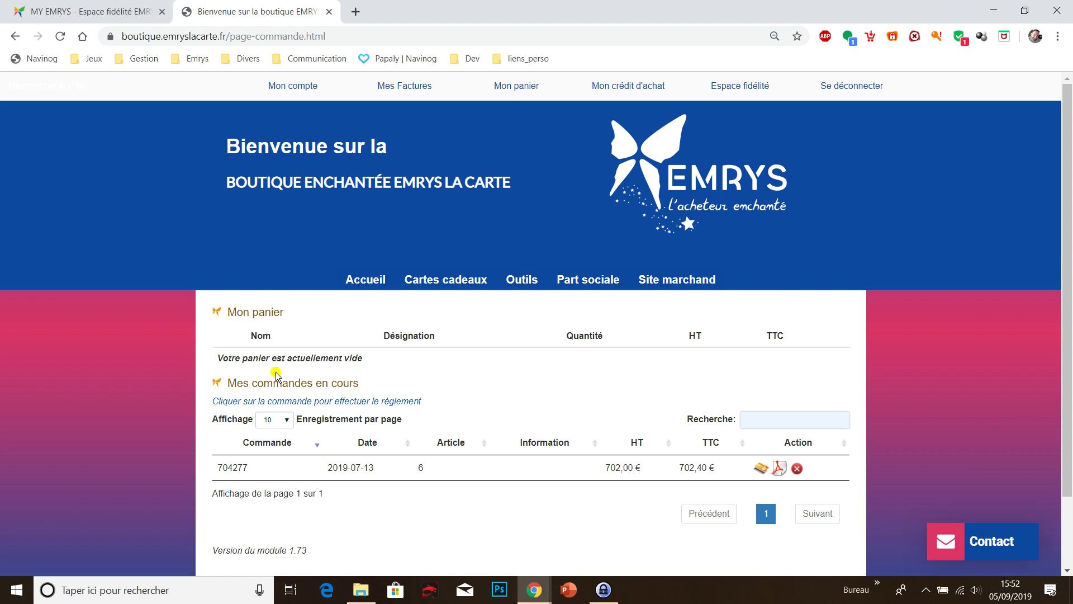
- Open the payment page for the pending 702,40 € TTC order from Mes commandes en cours
{"action": "scroll", "coordinate": [336, 391], "scroll_direction": "down", "scroll_amount": 2}
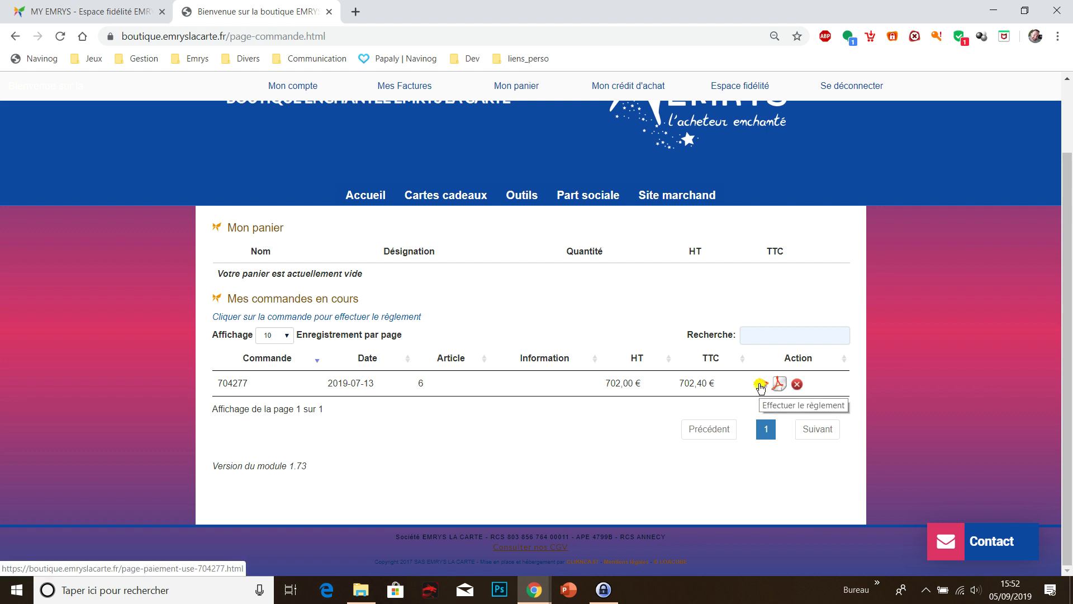
{"action": "left_click", "coordinate": [761, 384]}
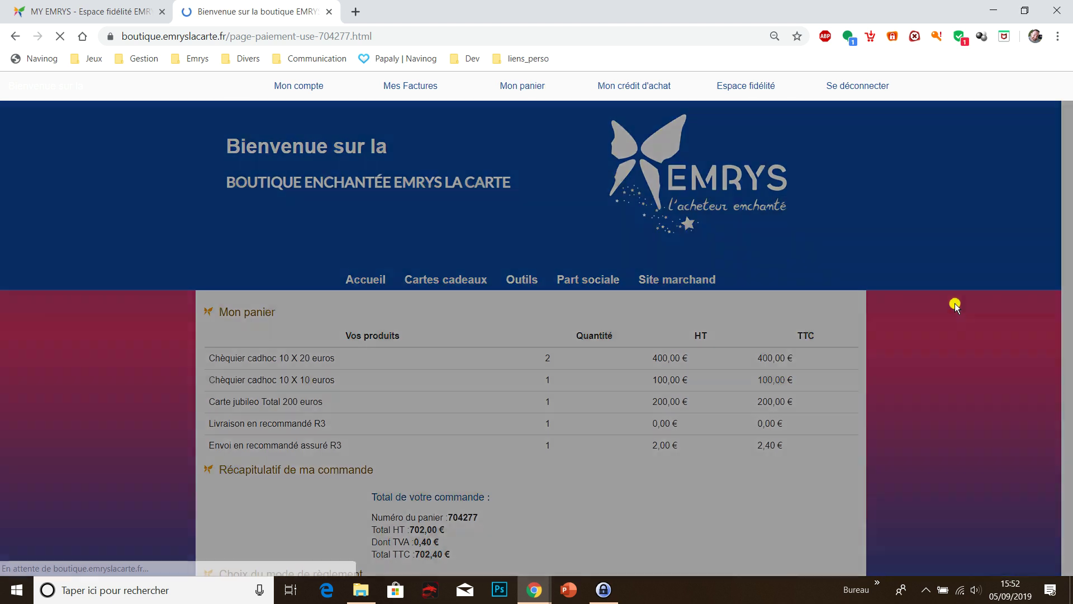
- Scroll through and accept the general terms of sale with 'J'accepte les conditions'
{"action": "scroll", "coordinate": [665, 235], "scroll_direction": "down", "scroll_amount": 10}
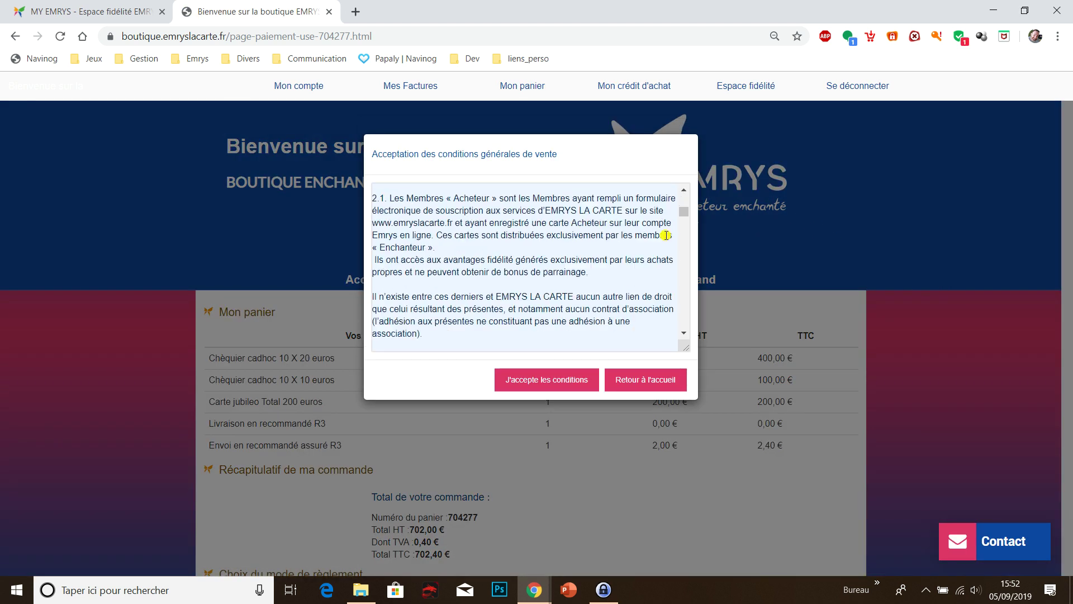
{"action": "left_click_drag", "start_coordinate": [686, 266], "coordinate": [687, 345]}
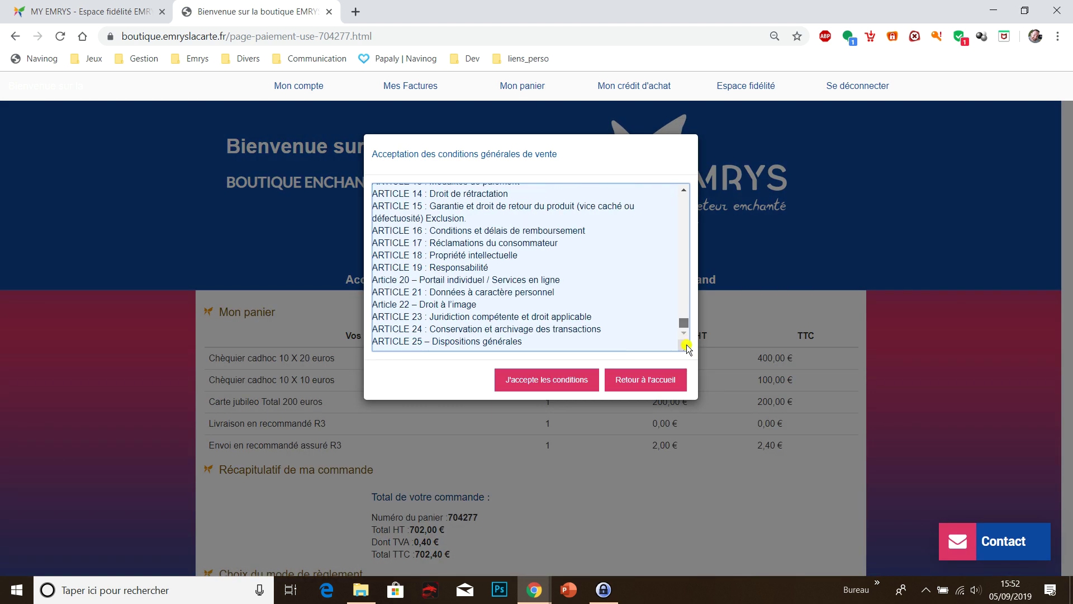
{"action": "left_click", "coordinate": [544, 384]}
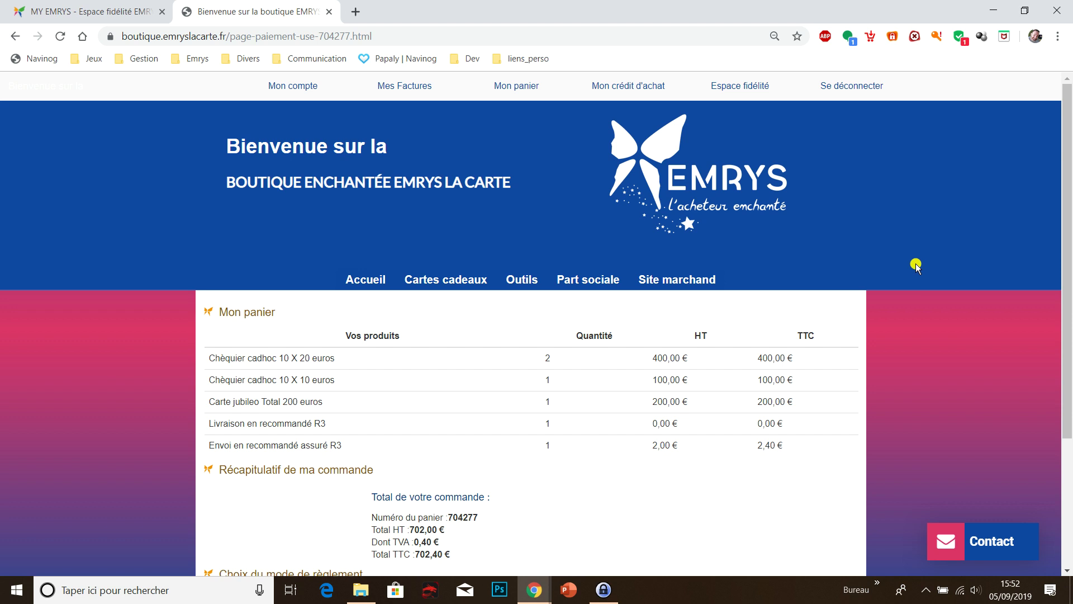
- Select 'Paiement via Crédit achat' as the payment method for the 702,40 € order
{"action": "scroll", "coordinate": [916, 265], "scroll_direction": "down", "scroll_amount": 3}
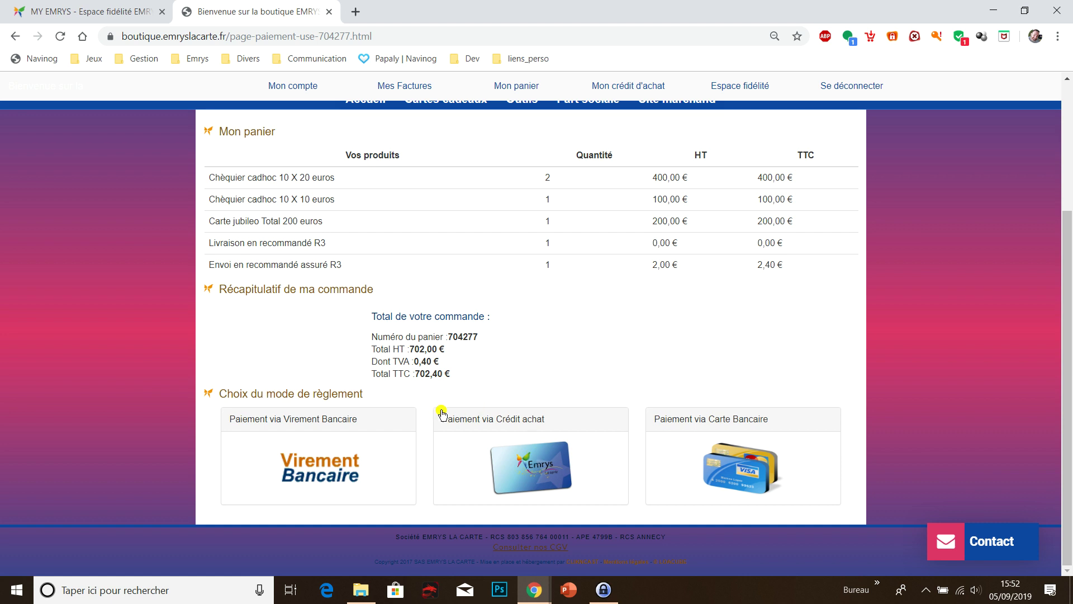
{"action": "left_click", "coordinate": [540, 463]}
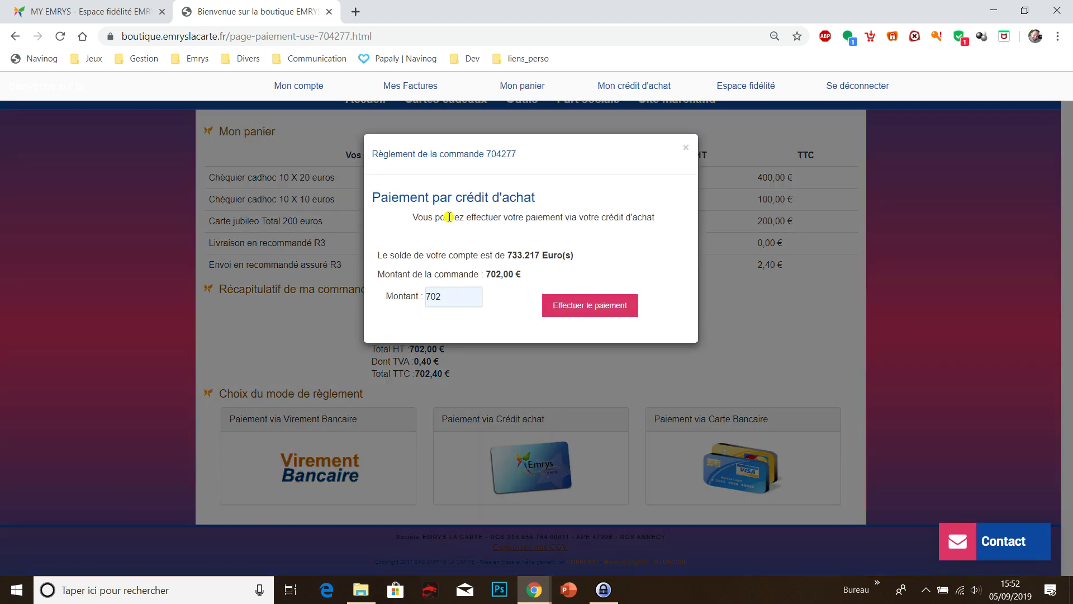
- Confirm the 702 amount against the 733.217 balance and pay from purchase credit
{"action": "left_click", "coordinate": [446, 297]}
{"action": "left_click", "coordinate": [508, 254]}
{"action": "left_click_drag", "start_coordinate": [511, 255], "coordinate": [545, 255]}
{"action": "left_click", "coordinate": [587, 255]}
{"action": "left_click", "coordinate": [584, 308]}
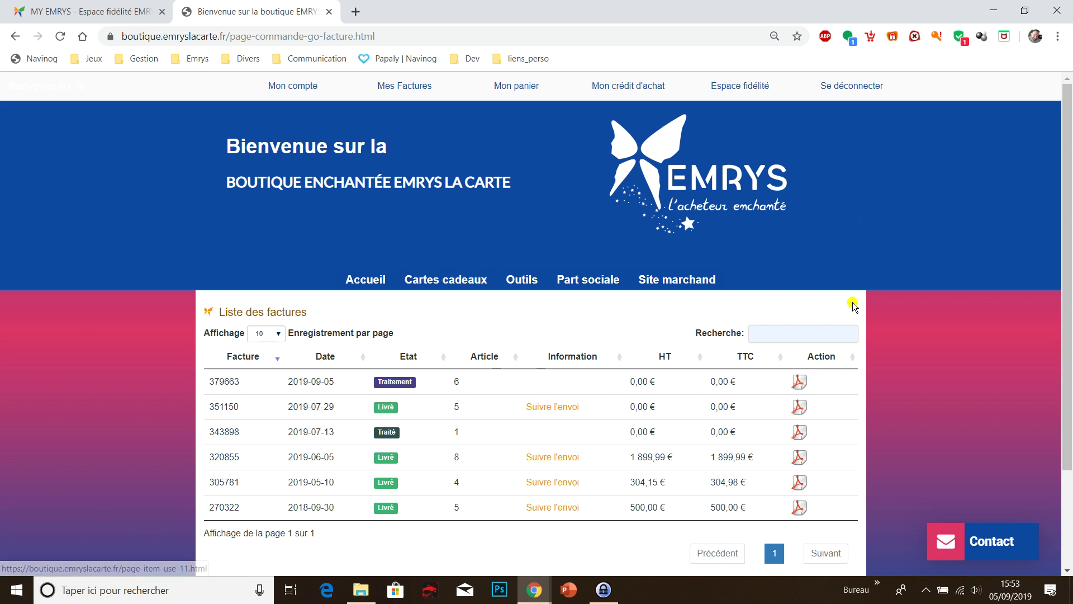
- Open invoice 379663 of 2019-09-05 as a PDF from Liste des factures
{"action": "scroll", "coordinate": [853, 305], "scroll_direction": "down", "scroll_amount": 2}
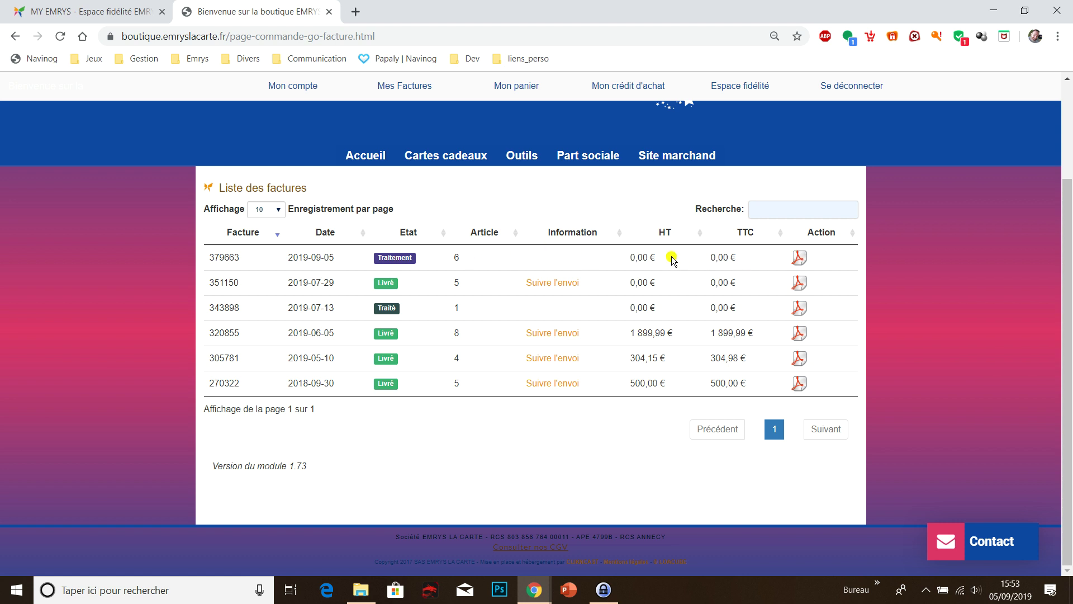
{"action": "left_click", "coordinate": [800, 258]}
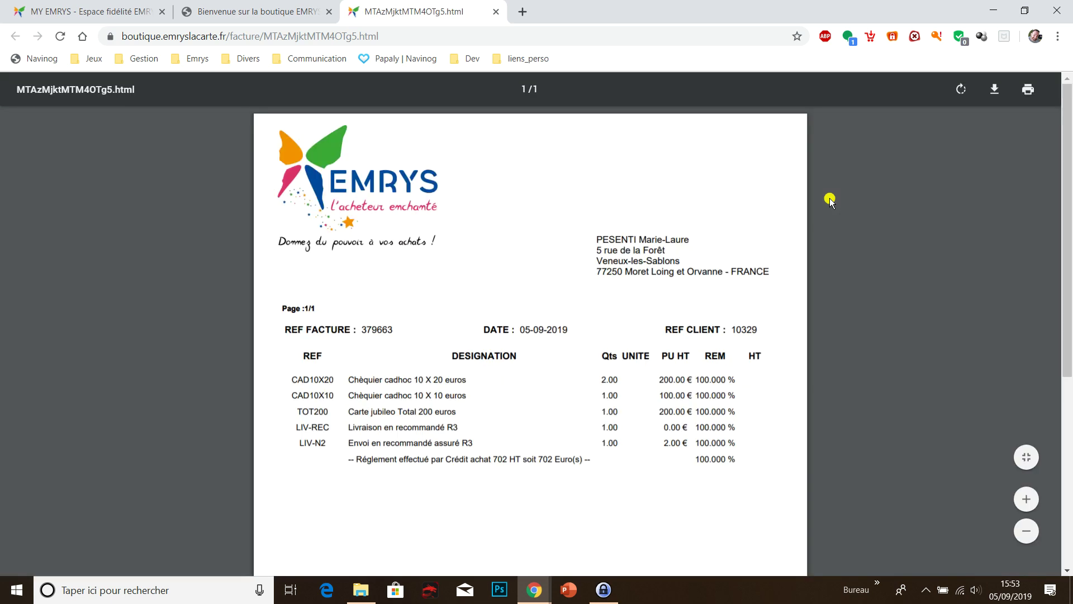
{"action": "scroll", "coordinate": [843, 237], "scroll_direction": "down", "scroll_amount": 5}
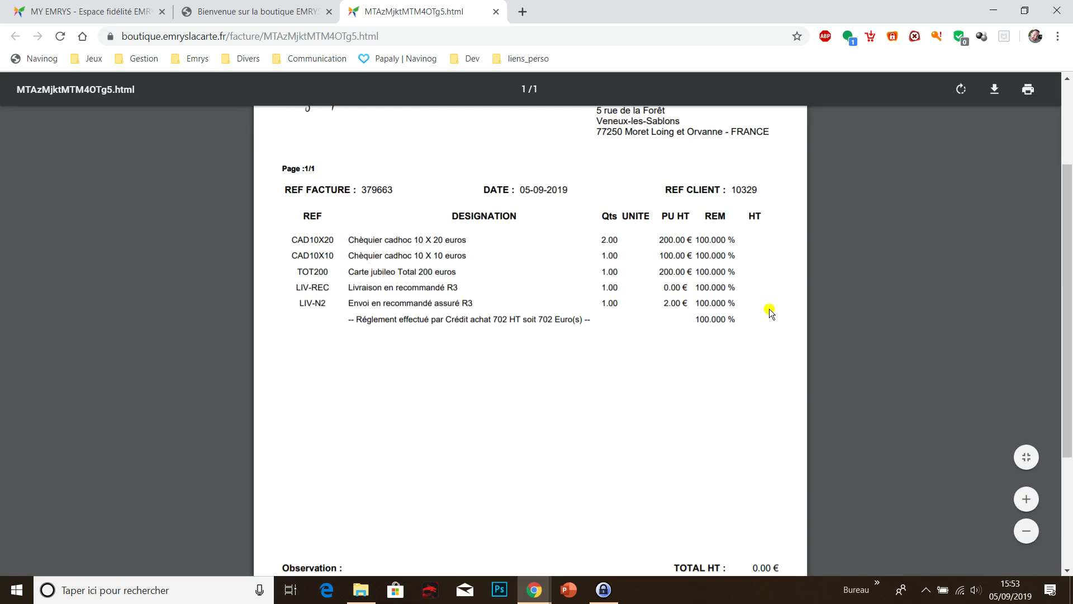
{"action": "left_click_drag", "start_coordinate": [754, 430], "coordinate": [783, 425]}
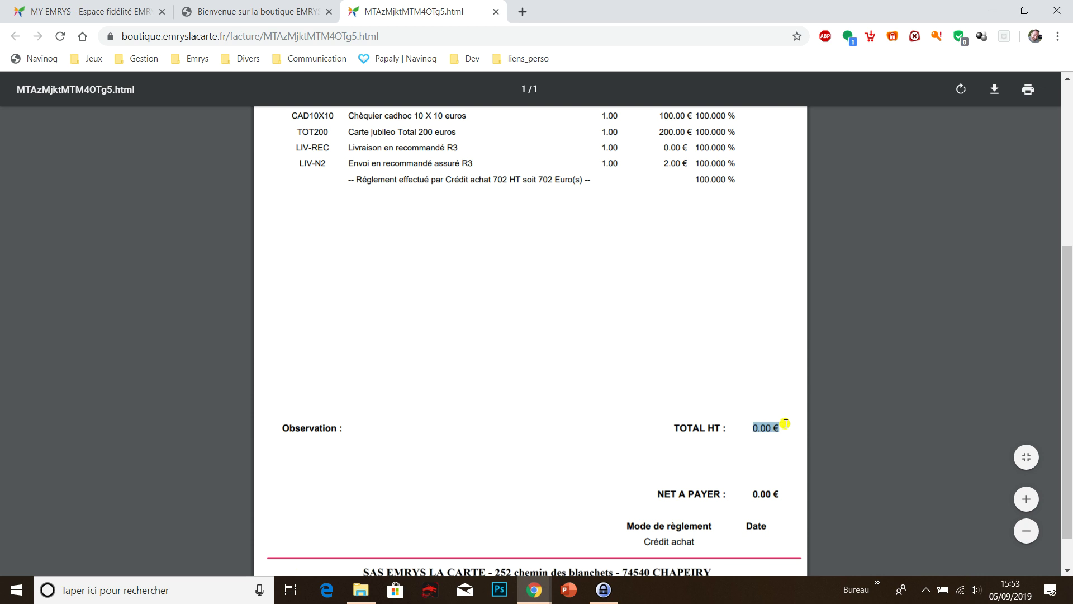
{"action": "scroll", "coordinate": [841, 366], "scroll_direction": "up", "scroll_amount": 3}
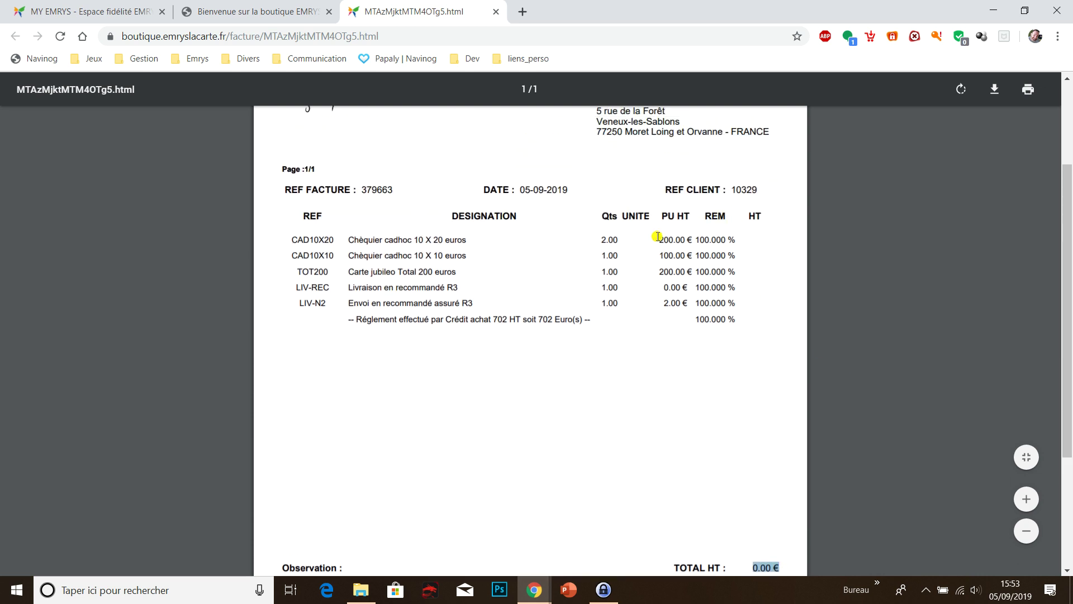
{"action": "left_click_drag", "start_coordinate": [494, 320], "coordinate": [528, 321]}
{"action": "scroll", "coordinate": [850, 319], "scroll_direction": "down", "scroll_amount": 3}
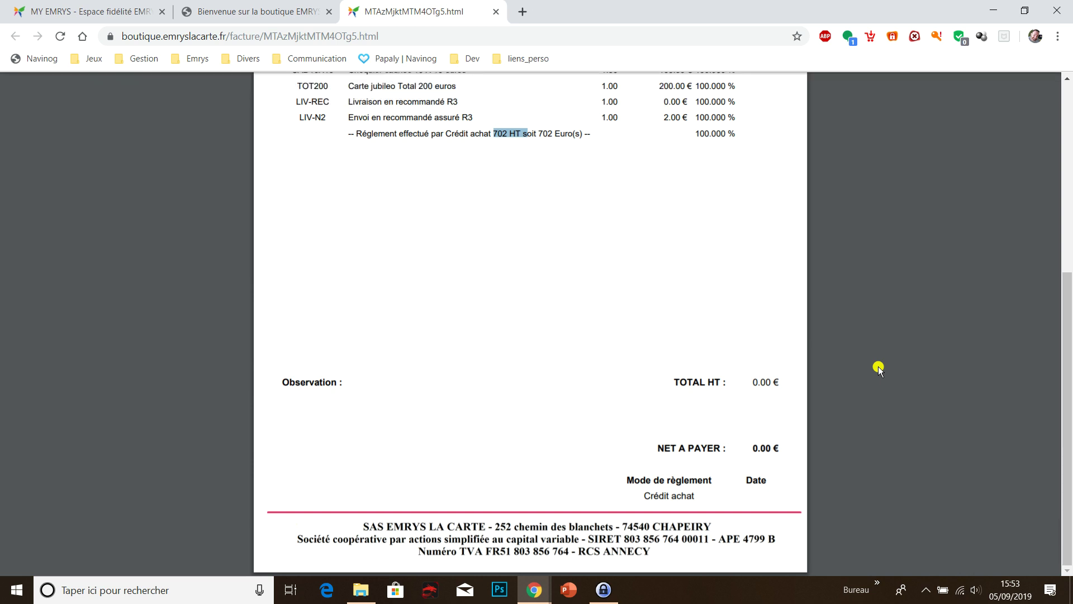
{"action": "scroll", "coordinate": [923, 256], "scroll_direction": "up", "scroll_amount": 6}
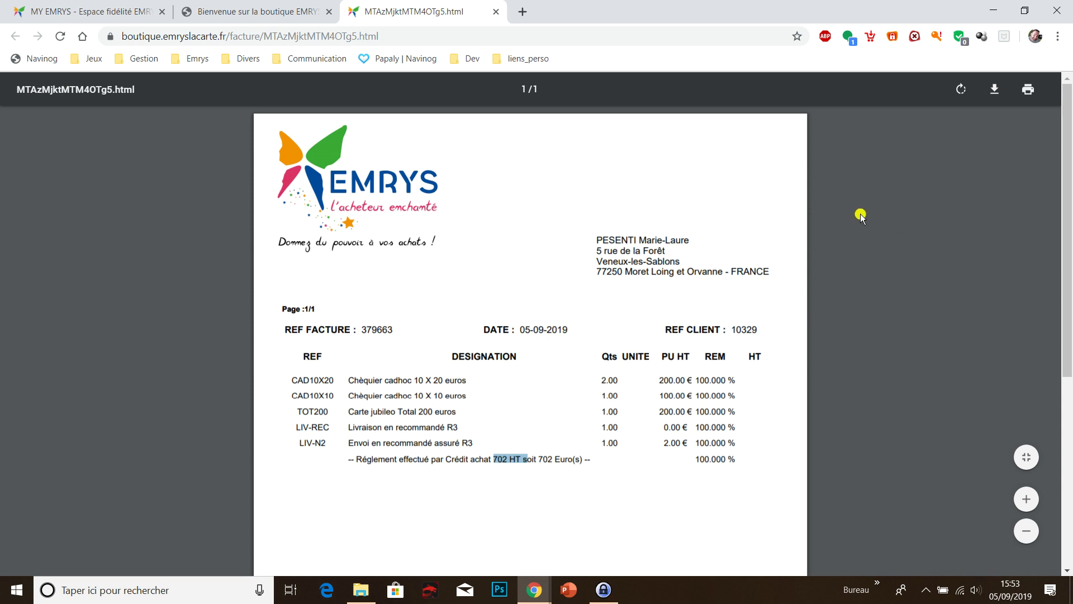
{"action": "scroll", "coordinate": [863, 224], "scroll_direction": "down", "scroll_amount": 4}
{"action": "scroll", "coordinate": [880, 309], "scroll_direction": "up", "scroll_amount": 4}
{"action": "scroll", "coordinate": [810, 237], "scroll_direction": "down", "scroll_amount": 5}
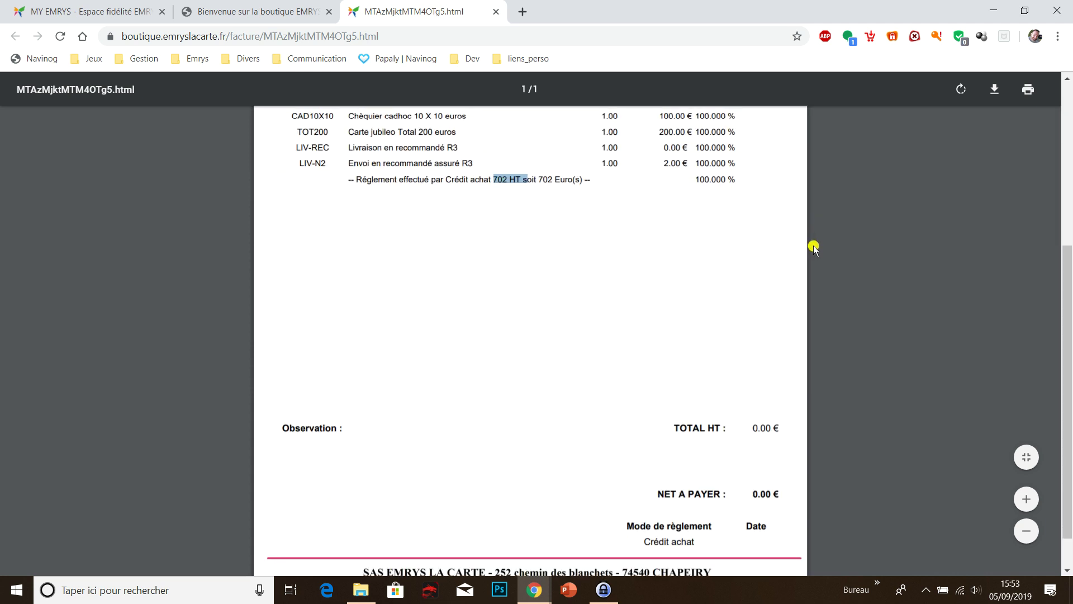
{"action": "scroll", "coordinate": [843, 298], "scroll_direction": "up", "scroll_amount": 5}
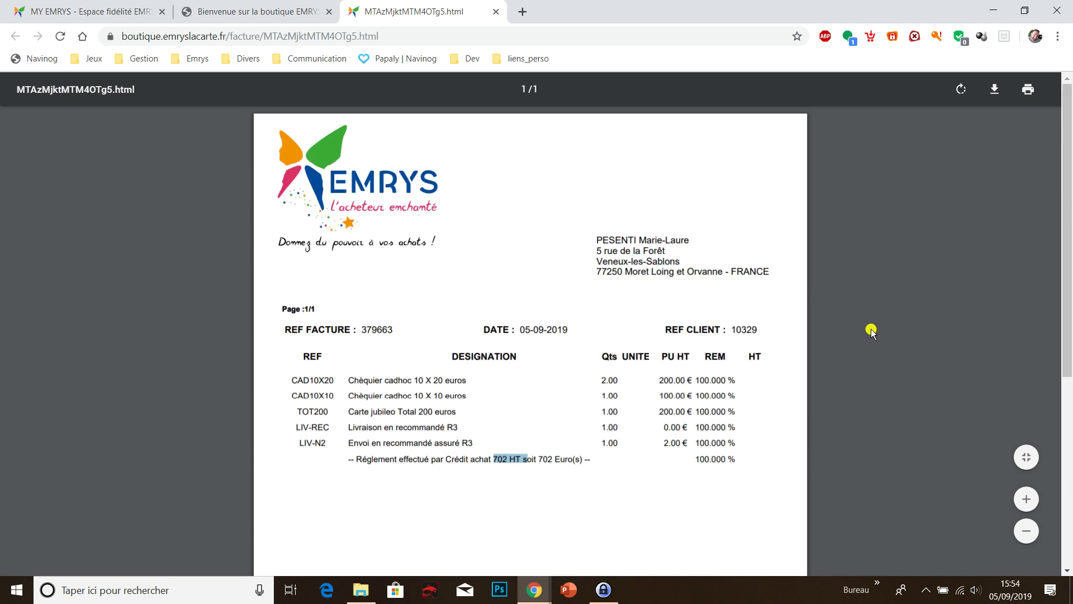
{"action": "scroll", "coordinate": [872, 331], "scroll_direction": "down", "scroll_amount": 5}
{"action": "scroll", "coordinate": [872, 331], "scroll_direction": "down", "scroll_amount": 1}
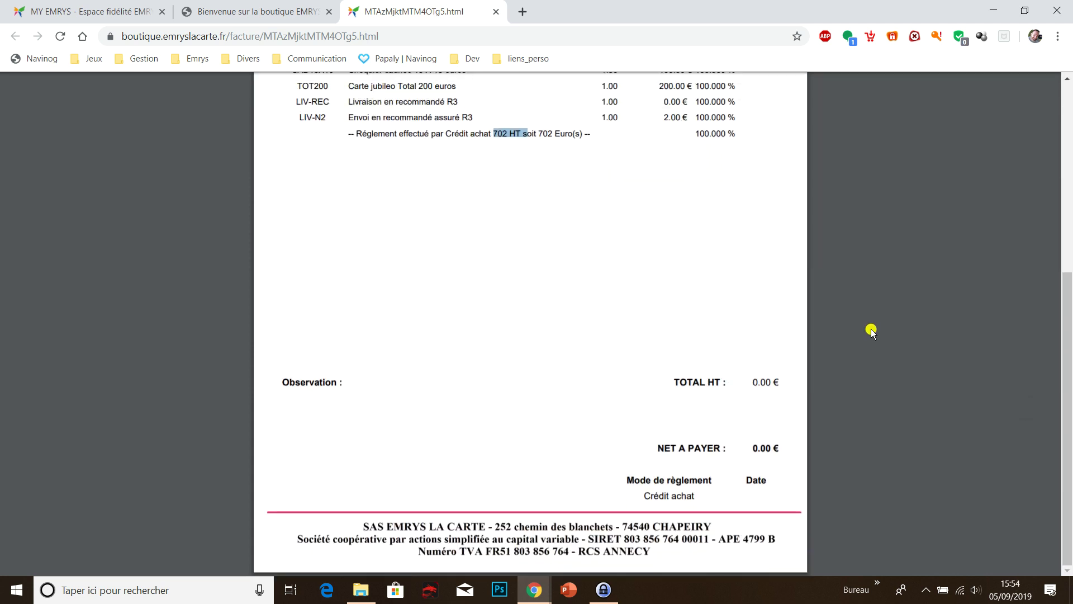
{"action": "scroll", "coordinate": [826, 265], "scroll_direction": "up", "scroll_amount": 3}
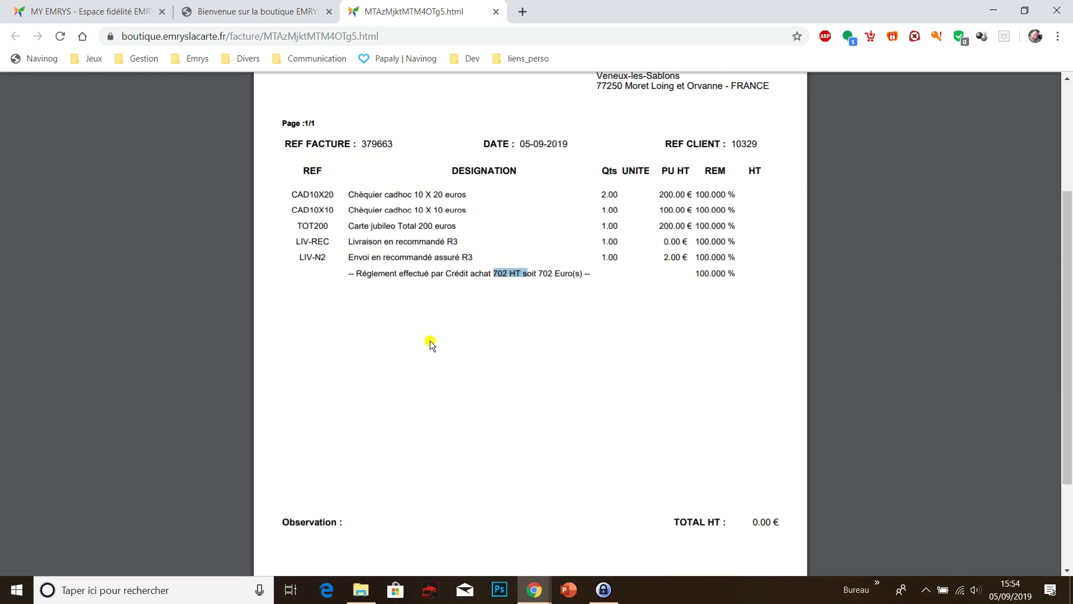
{"action": "scroll", "coordinate": [781, 270], "scroll_direction": "up", "scroll_amount": 4}
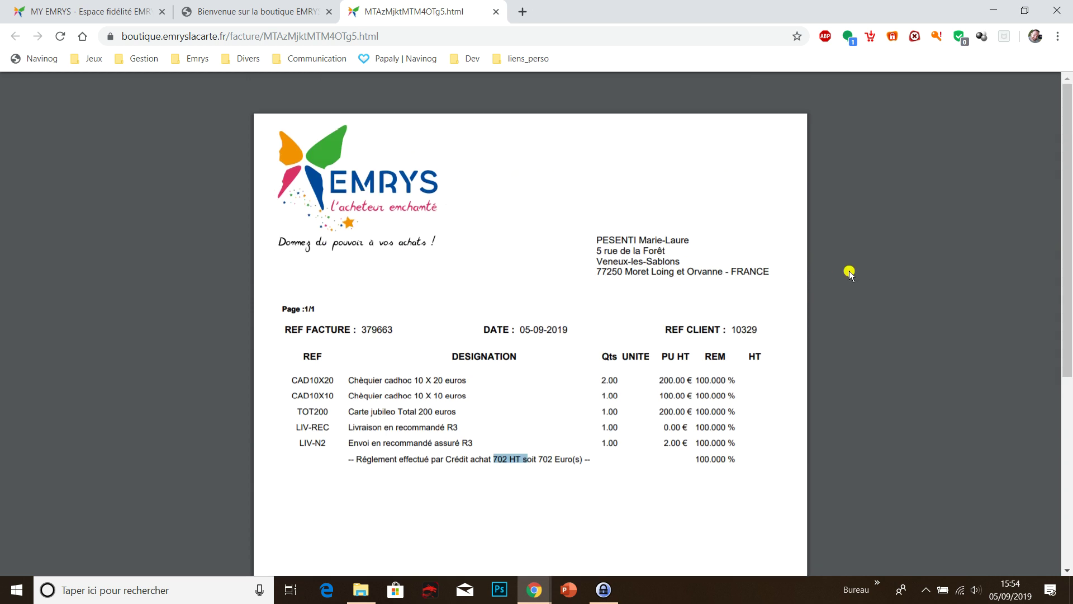